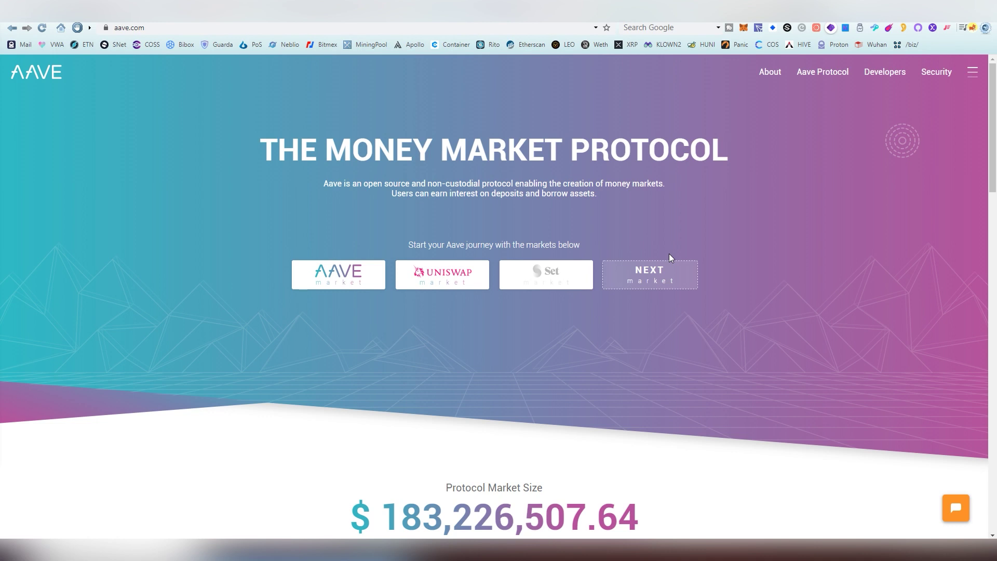
{"action": "scroll", "coordinate": [668, 257], "scroll_direction": "down", "scroll_amount": 3}
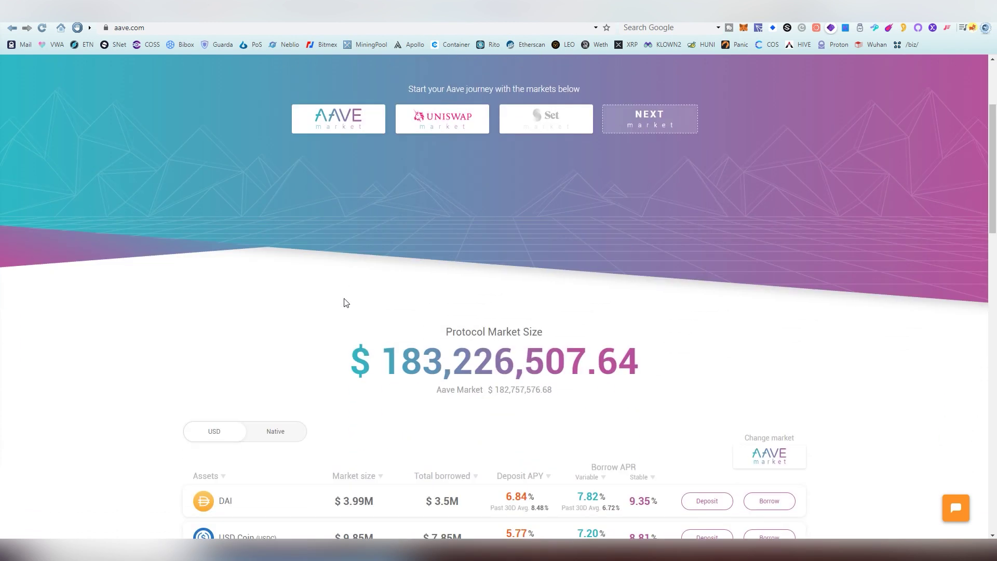
{"action": "scroll", "coordinate": [347, 303], "scroll_direction": "down", "scroll_amount": 7}
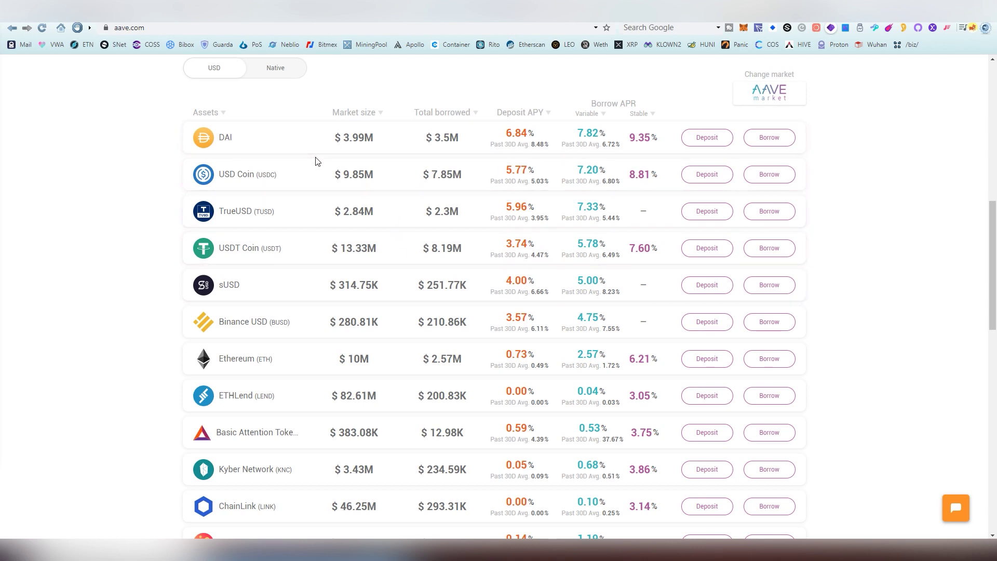
{"action": "scroll", "coordinate": [317, 166], "scroll_direction": "down", "scroll_amount": 1}
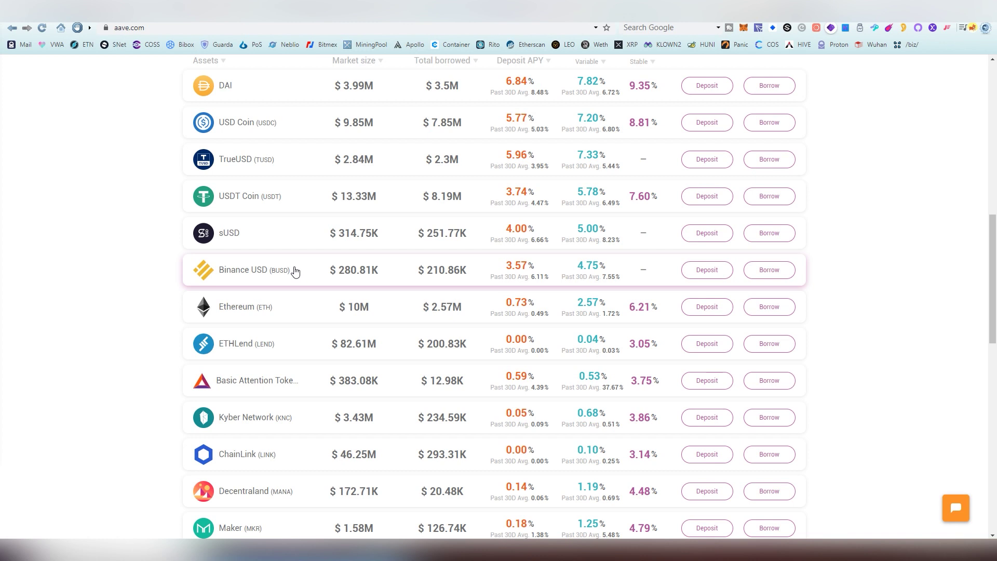
{"action": "scroll", "coordinate": [556, 195], "scroll_direction": "up", "scroll_amount": 1}
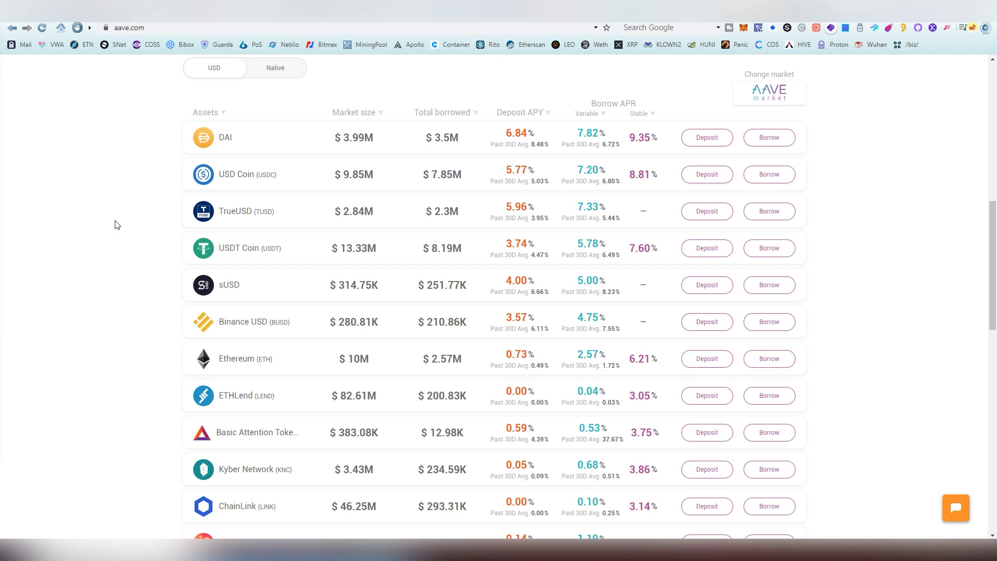
{"action": "scroll", "coordinate": [116, 224], "scroll_direction": "down", "scroll_amount": 9}
{"action": "scroll", "coordinate": [223, 339], "scroll_direction": "up", "scroll_amount": 20}
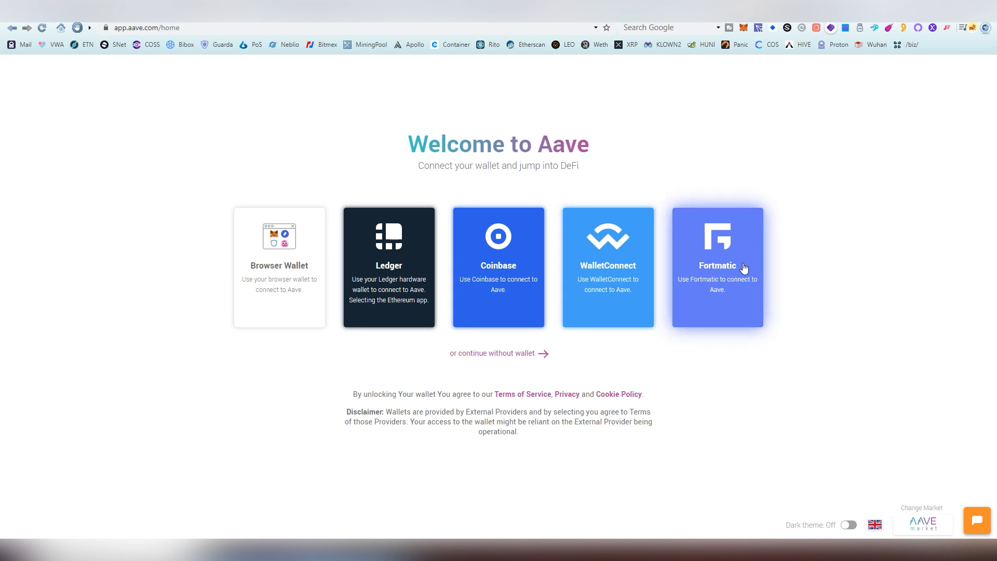
Unlock MetaMask with the wallet password so Aave shows the connected wallet and market size.
{"action": "left_click", "coordinate": [743, 29]}
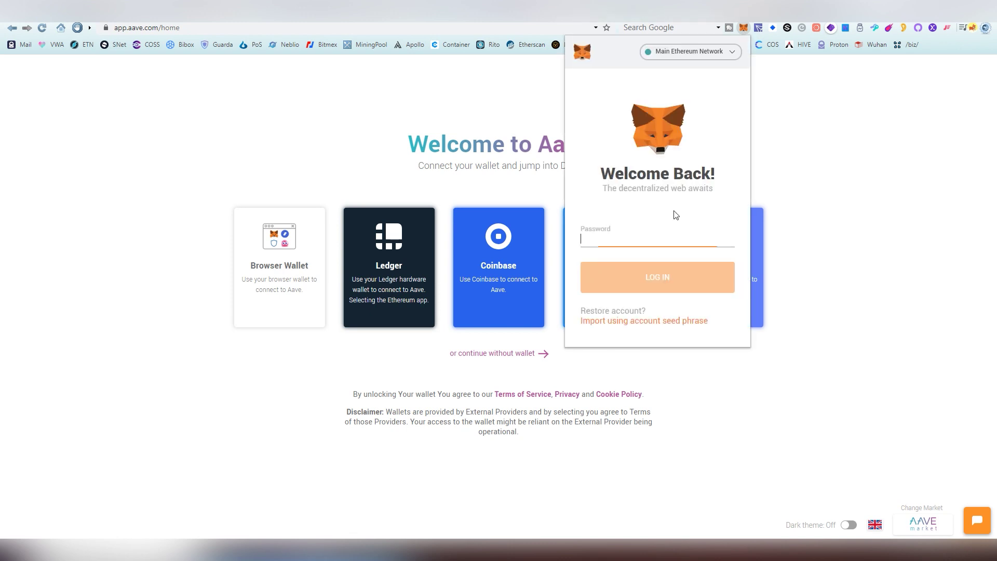
{"action": "type", "text": "••••••••••"}
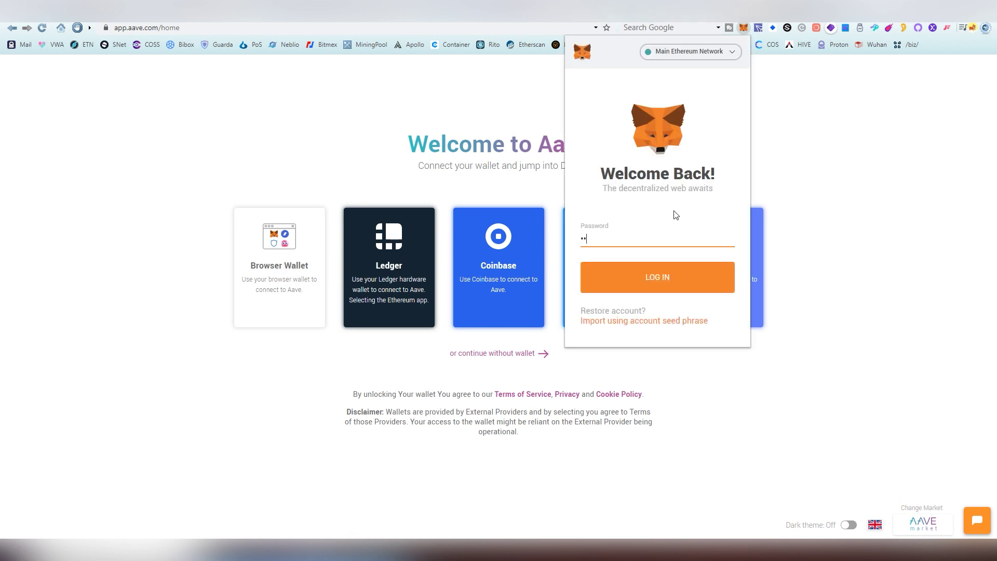
{"action": "key", "text": "Return"}
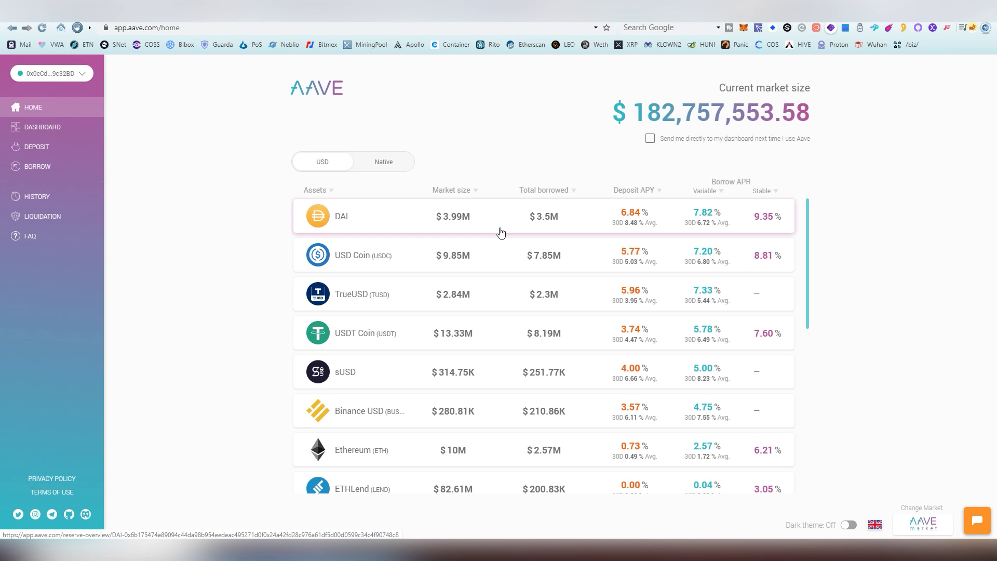
Scroll through Aave's home asset table to review the market deposit and borrow rates.
{"action": "scroll", "coordinate": [500, 232], "scroll_direction": "down", "scroll_amount": 1}
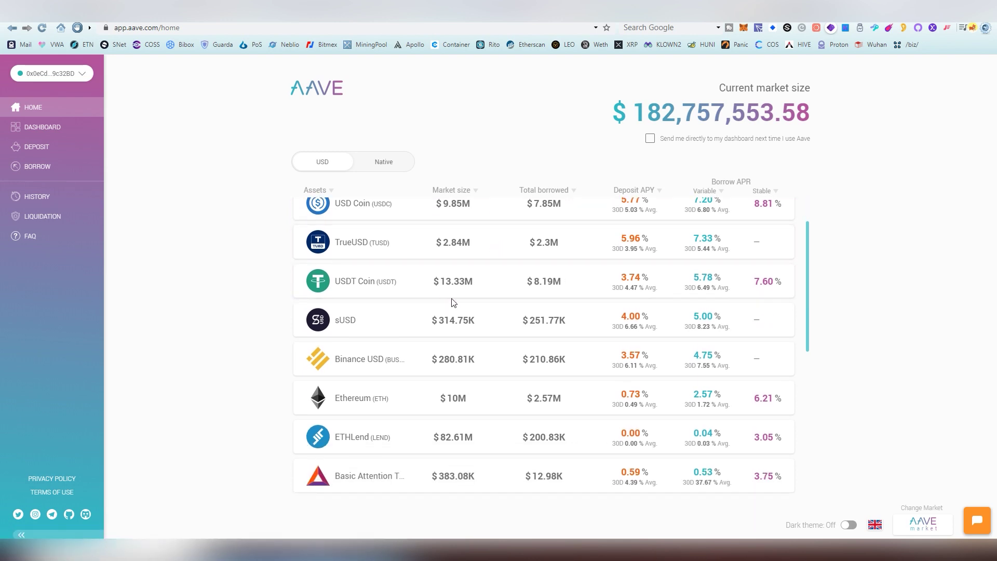
{"action": "scroll", "coordinate": [460, 292], "scroll_direction": "up", "scroll_amount": 1}
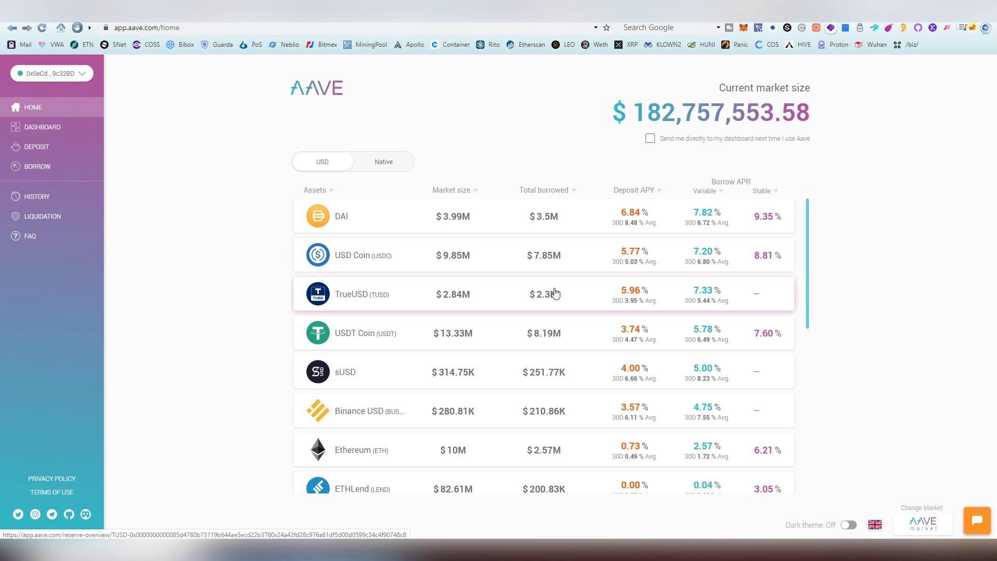
{"action": "scroll", "coordinate": [553, 292], "scroll_direction": "down", "scroll_amount": 1}
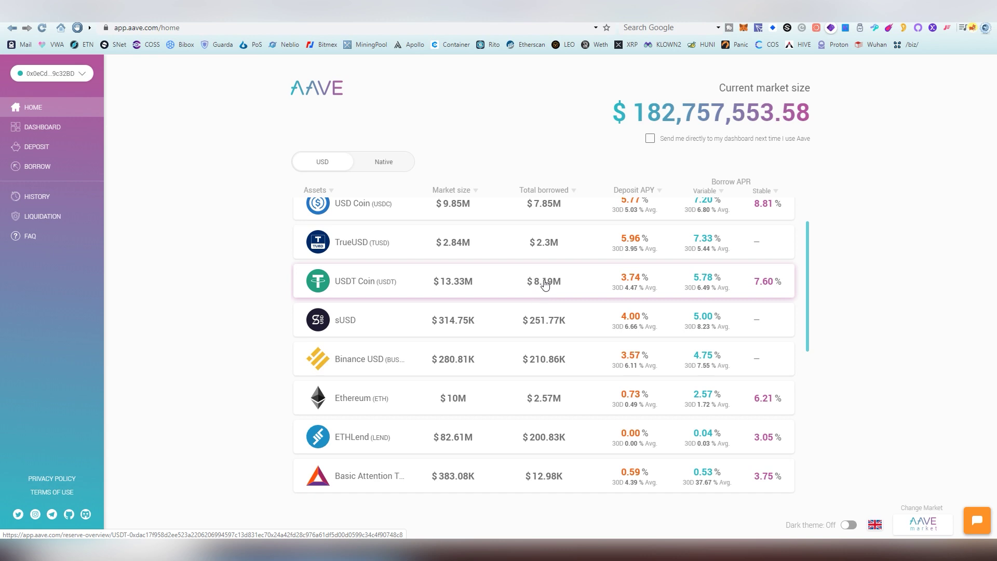
{"action": "scroll", "coordinate": [544, 283], "scroll_direction": "up", "scroll_amount": 1}
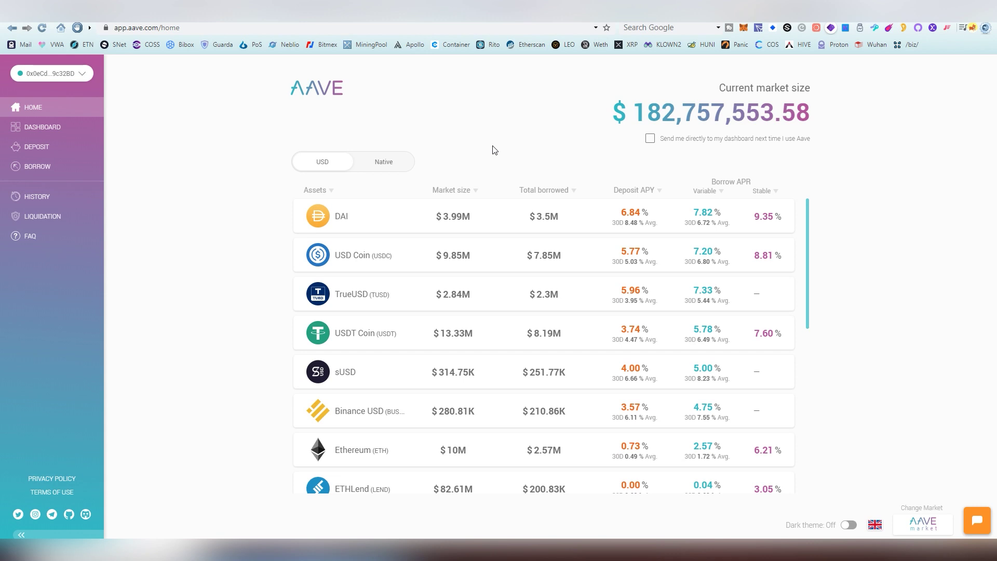
Go from the empty deposits dashboard to the Deposit page listing 4.18435 DAI in the wallet.
{"action": "left_click", "coordinate": [99, 130]}
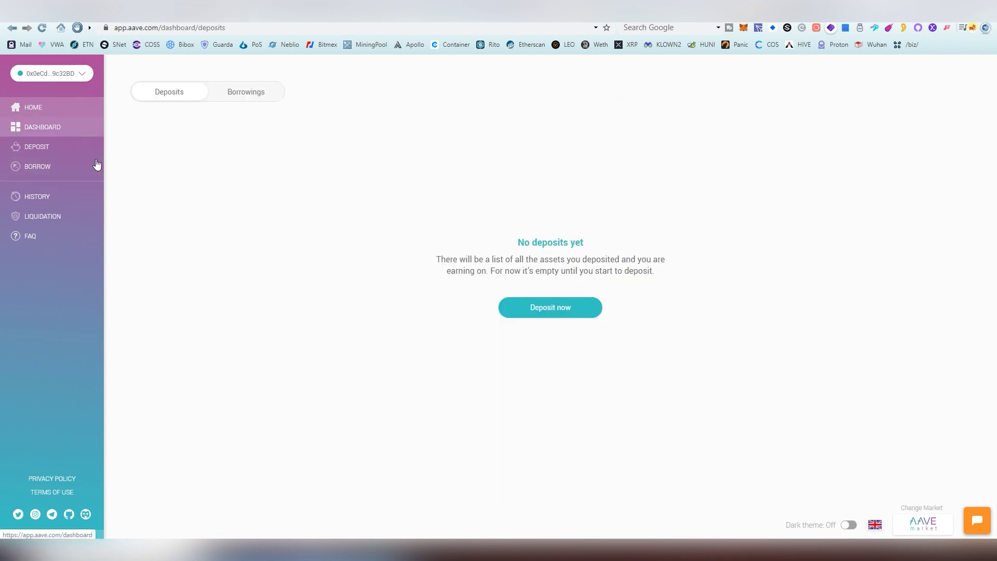
{"action": "left_click", "coordinate": [567, 309]}
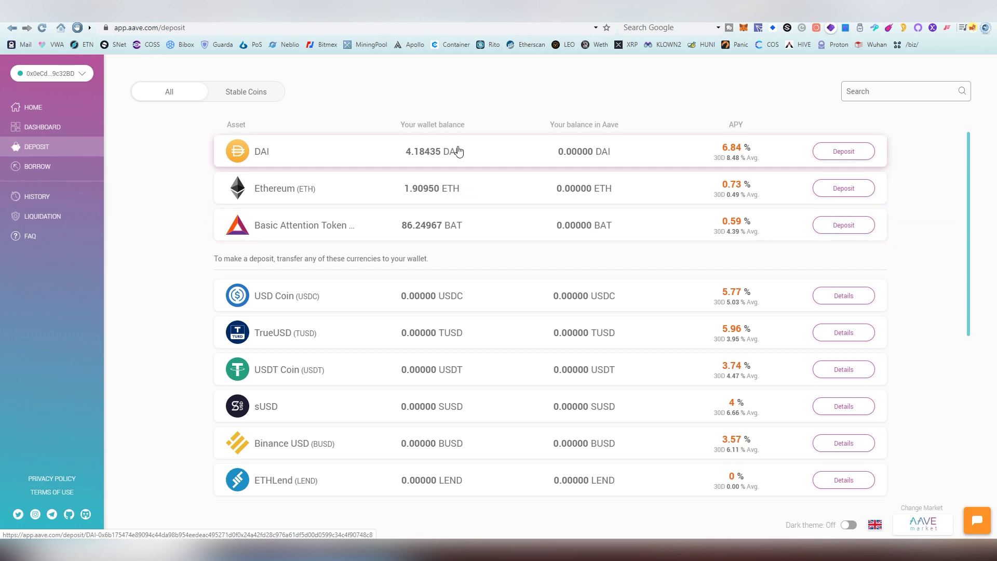
Start a DAI deposit and fill in the full 4.18435472 DAI wallet balance as the amount.
{"action": "left_click", "coordinate": [825, 154]}
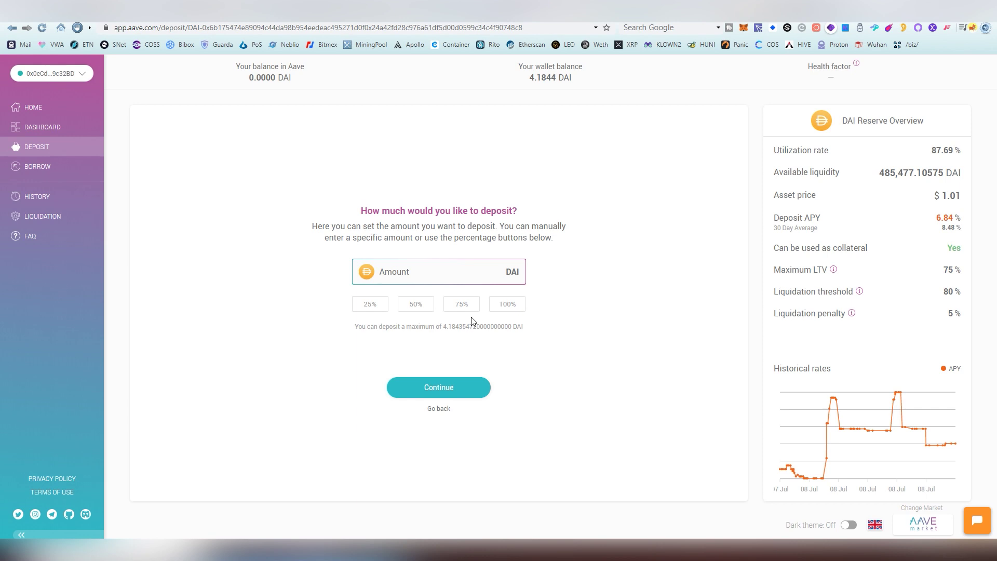
{"action": "left_click", "coordinate": [503, 306]}
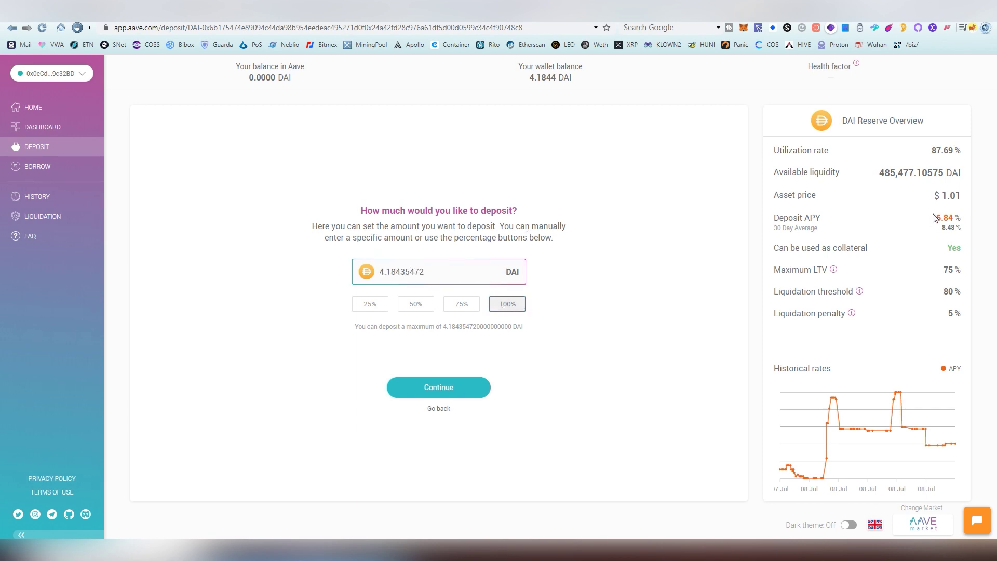
{"action": "left_click_drag", "start_coordinate": [935, 217], "coordinate": [953, 215]}
{"action": "left_click", "coordinate": [927, 233]}
Approve Aave to spend the 4.18435 DAI and confirm the approval in MetaMask.
{"action": "left_click", "coordinate": [418, 387]}
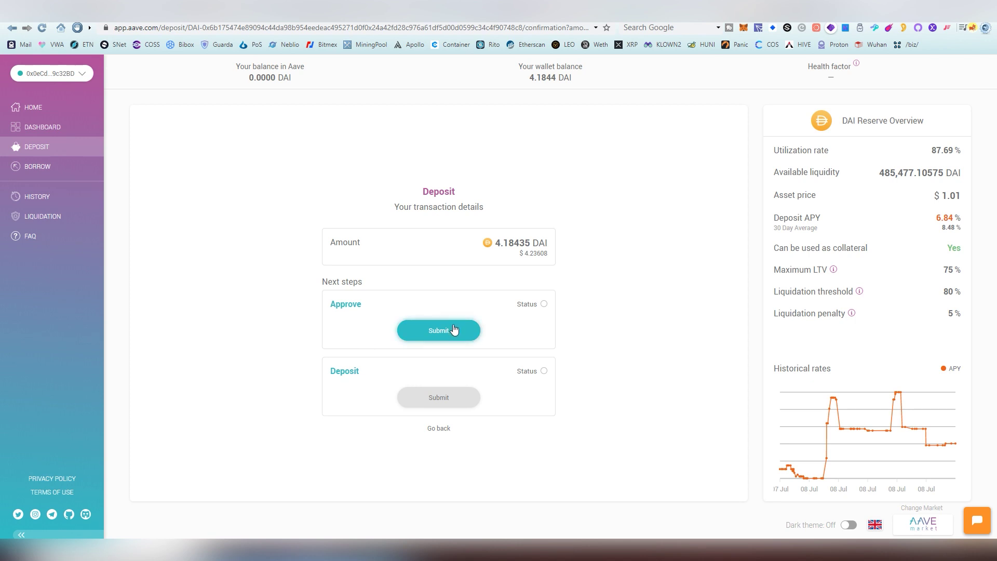
{"action": "left_click", "coordinate": [454, 330]}
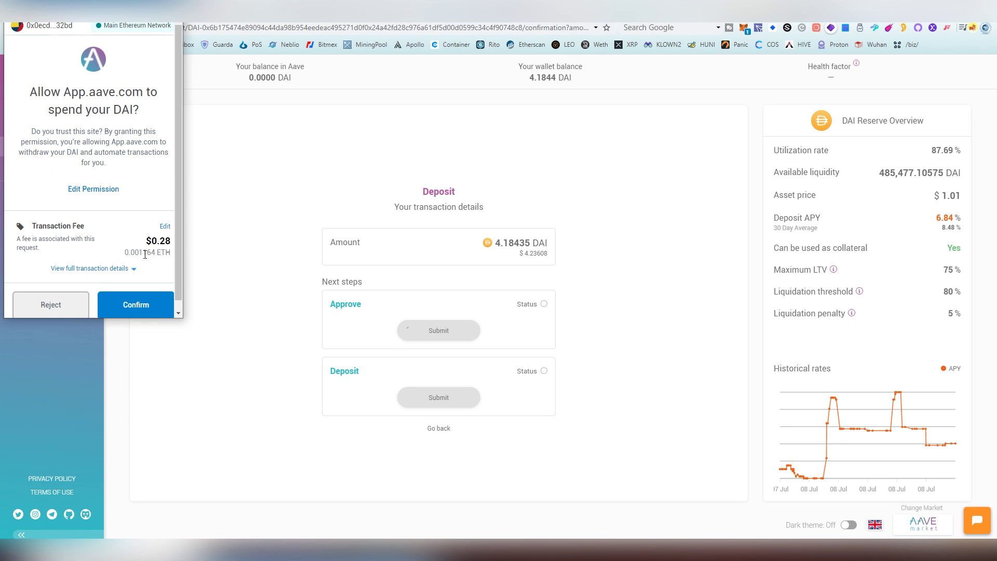
{"action": "left_click", "coordinate": [147, 290]}
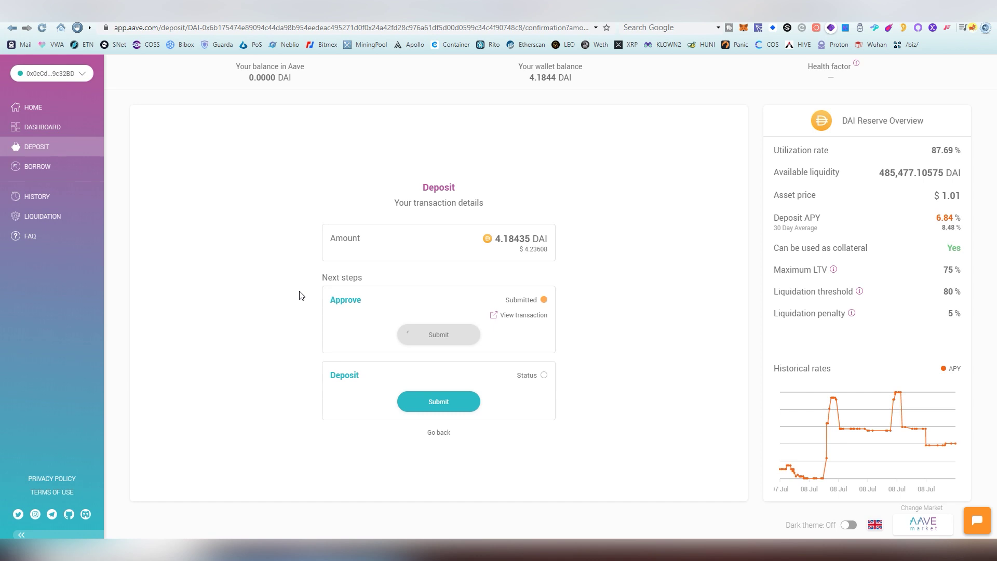
Reload the confirmation page and expand the pending approval's details in the MetaMask queue.
{"action": "left_click", "coordinate": [45, 30]}
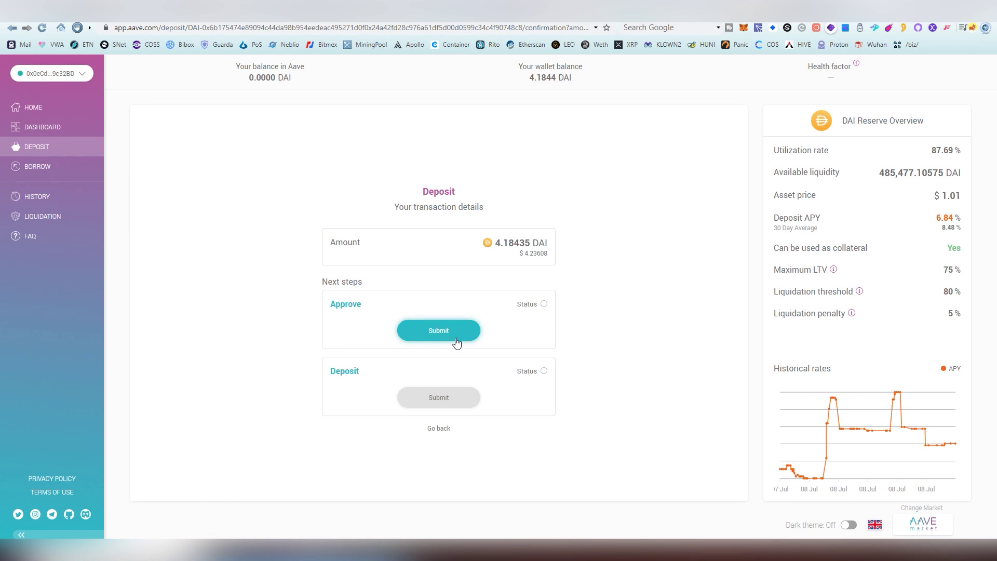
{"action": "left_click", "coordinate": [743, 27]}
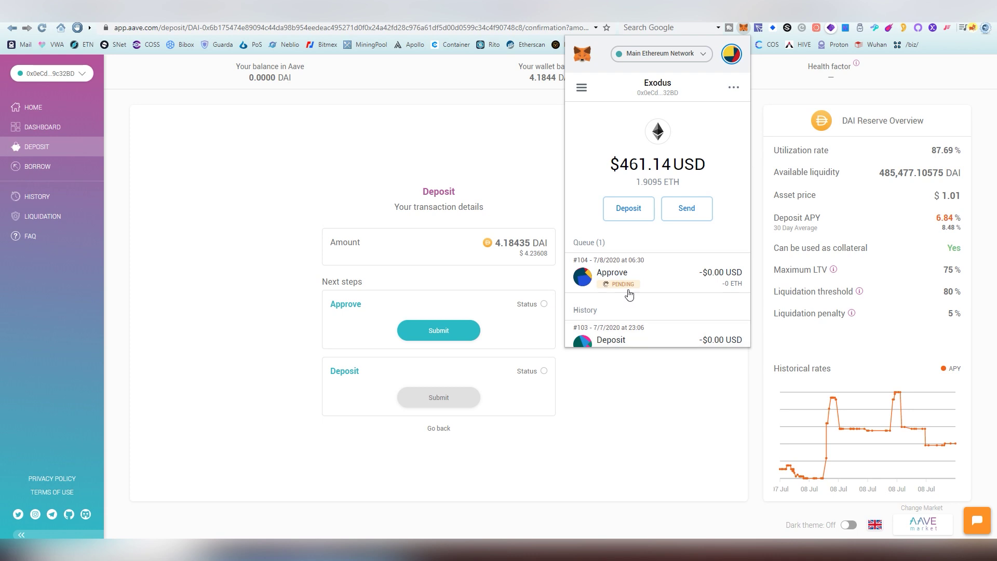
{"action": "left_click", "coordinate": [651, 289]}
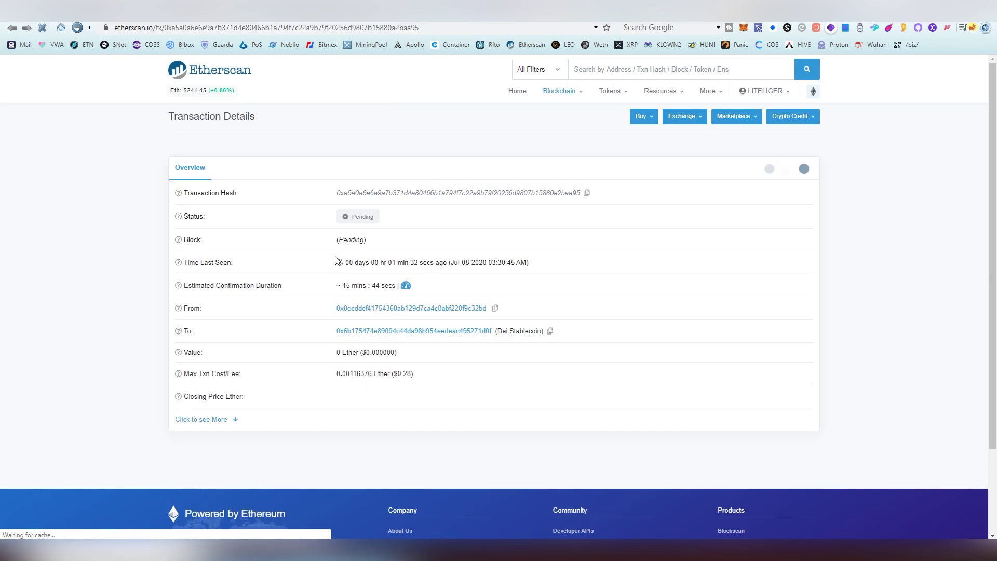
Check the approval's roughly 15-minute estimated confirmation on Etherscan, then return to the Aave deposit page.
{"action": "left_click_drag", "start_coordinate": [337, 285], "coordinate": [397, 287]}
{"action": "left_click", "coordinate": [415, 284]}
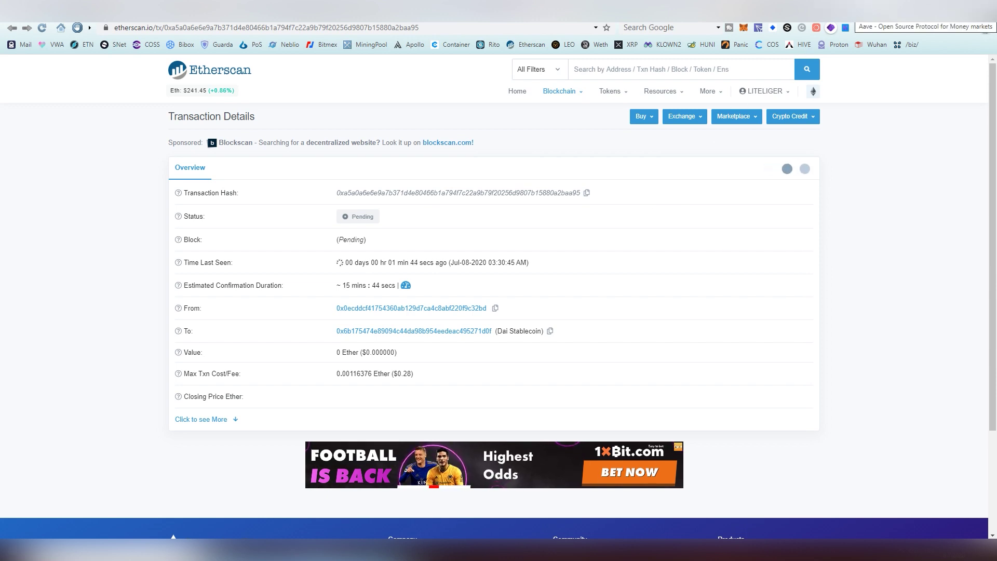
{"action": "left_click", "coordinate": [864, 12]}
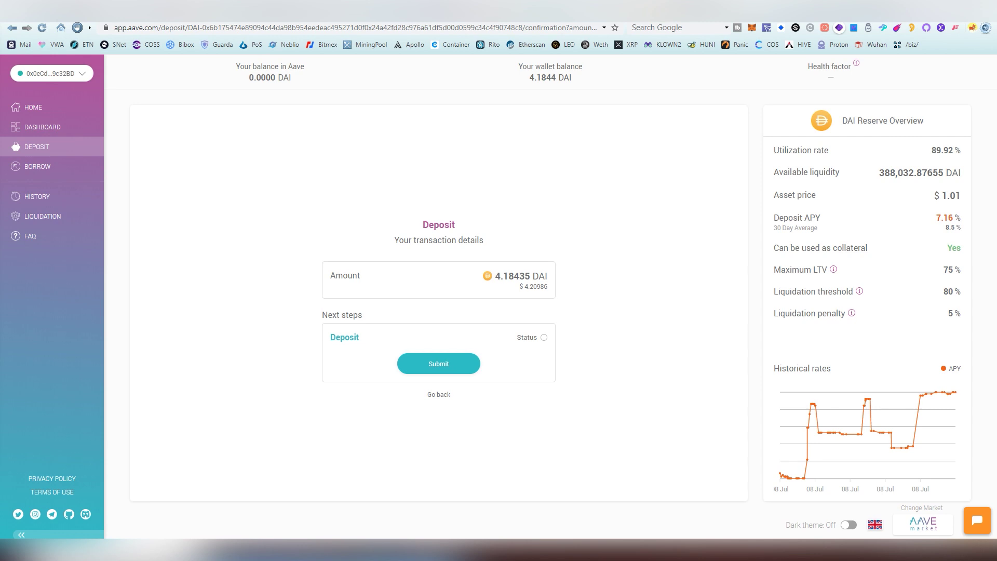
Submit the 4.18436 DAI deposit with the gas price changed to 26 Gwei and confirm it.
{"action": "left_click", "coordinate": [436, 364]}
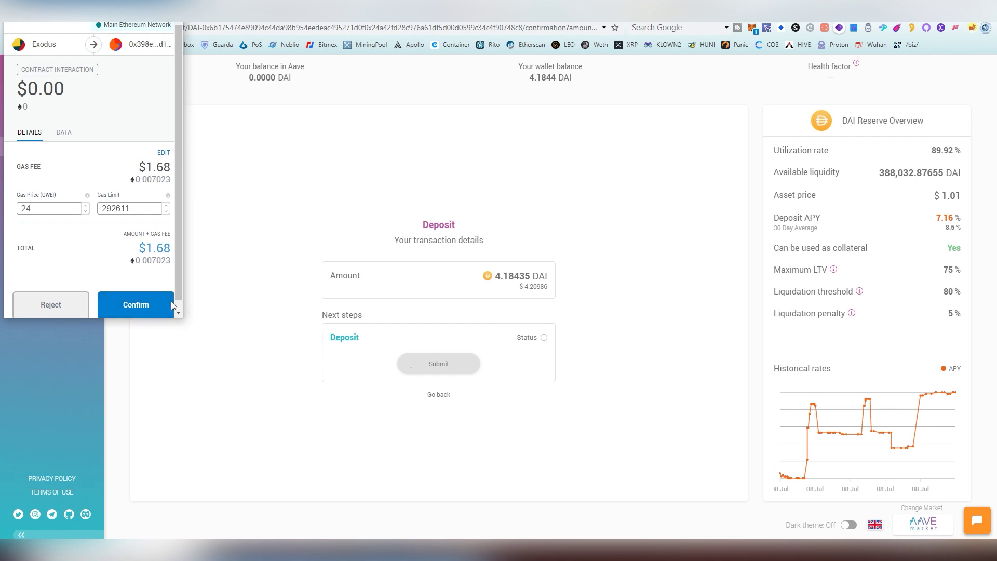
{"action": "left_click", "coordinate": [29, 207]}
{"action": "key", "text": "BackSpace"}
{"action": "type", "text": "6"}
{"action": "left_click", "coordinate": [142, 312]}
{"action": "left_click", "coordinate": [143, 313]}
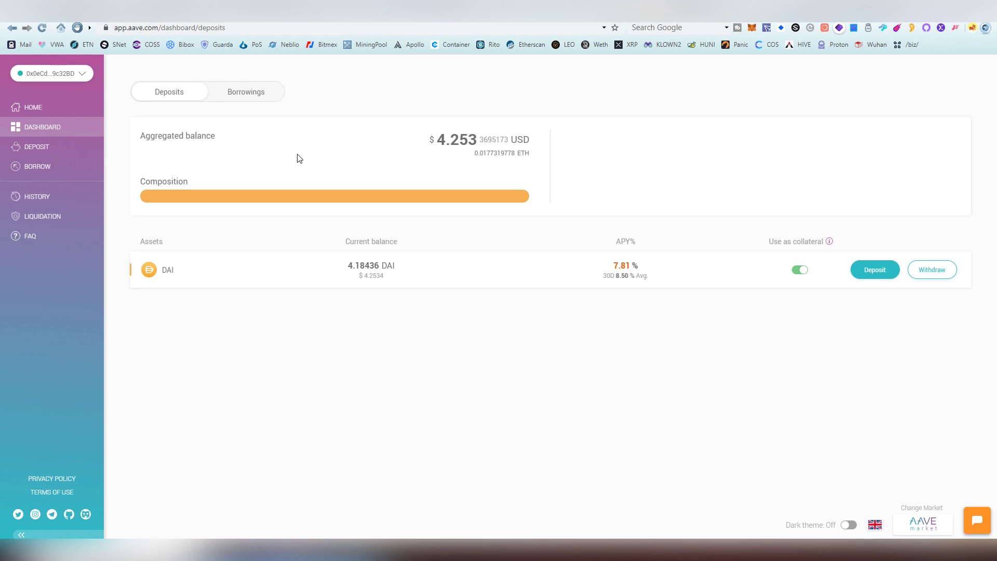
Open the Ethereum borrow form and fill in the maximum borrowable amount, about 0.01327 ETH.
{"action": "left_click", "coordinate": [97, 166]}
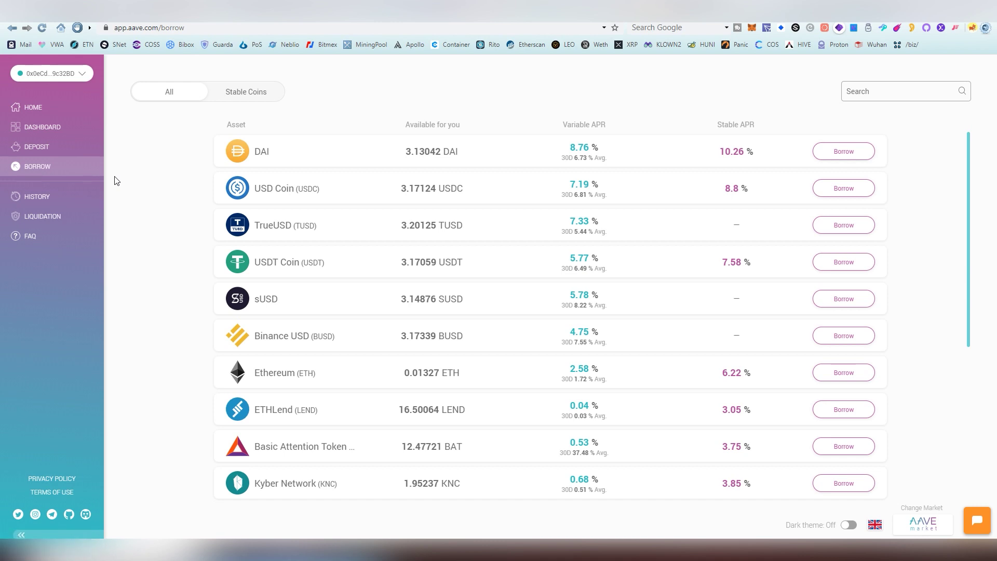
{"action": "left_click", "coordinate": [300, 381]}
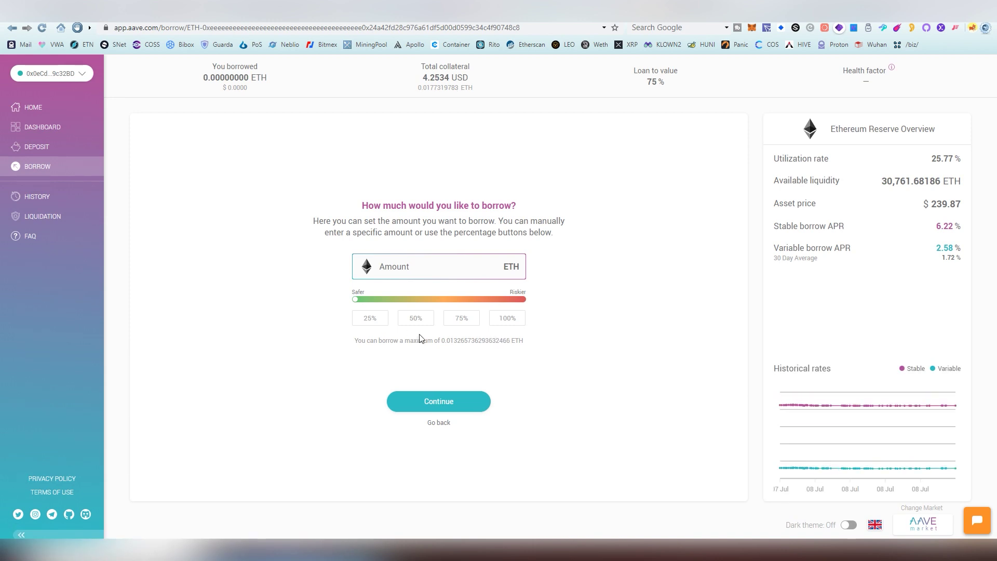
{"action": "left_click", "coordinate": [507, 322]}
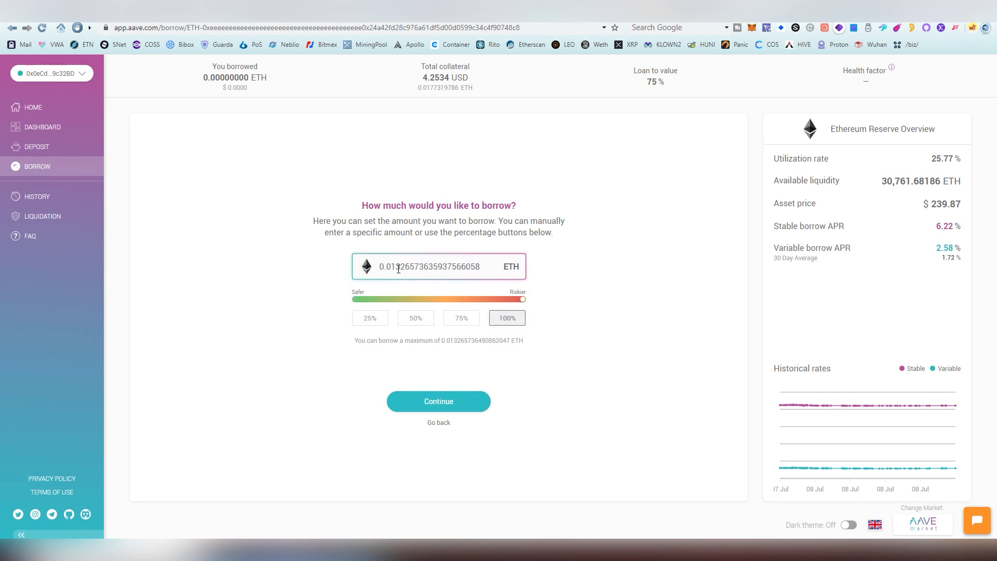
Preview the maximum DAI borrow of about 3.13 DAI, then leave for Home without borrowing.
{"action": "left_click", "coordinate": [48, 163]}
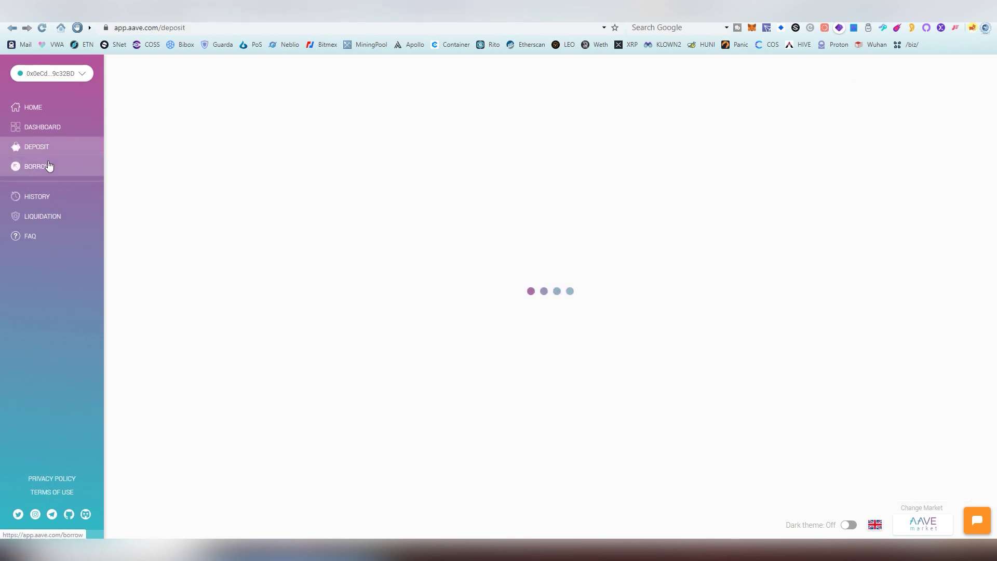
{"action": "left_click", "coordinate": [402, 161]}
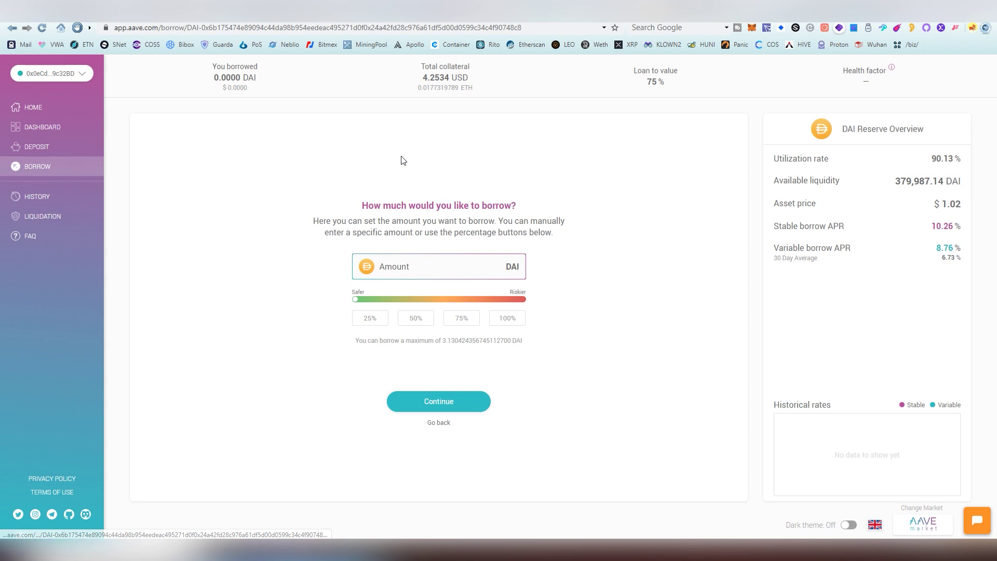
{"action": "left_click", "coordinate": [521, 322]}
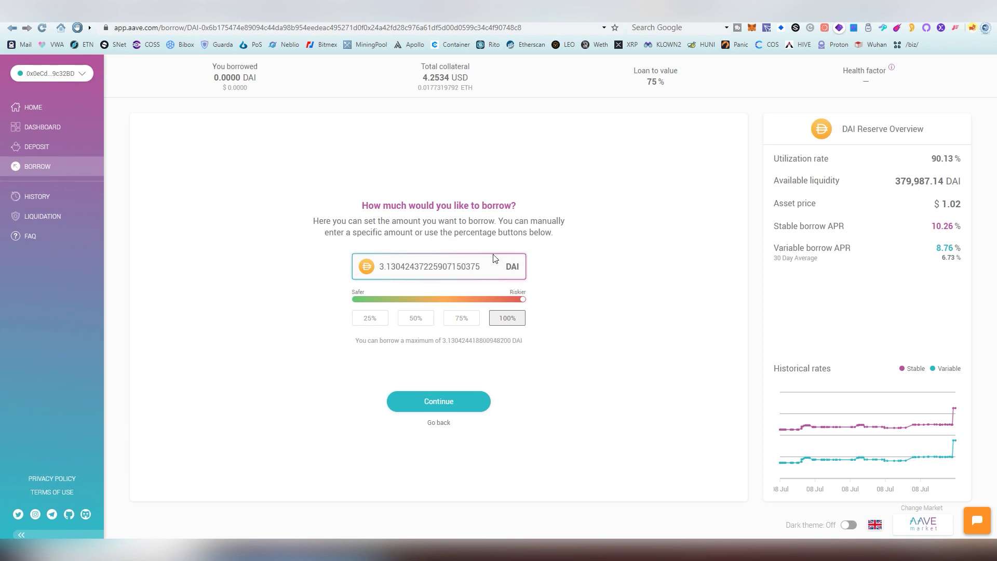
{"action": "left_click", "coordinate": [73, 122]}
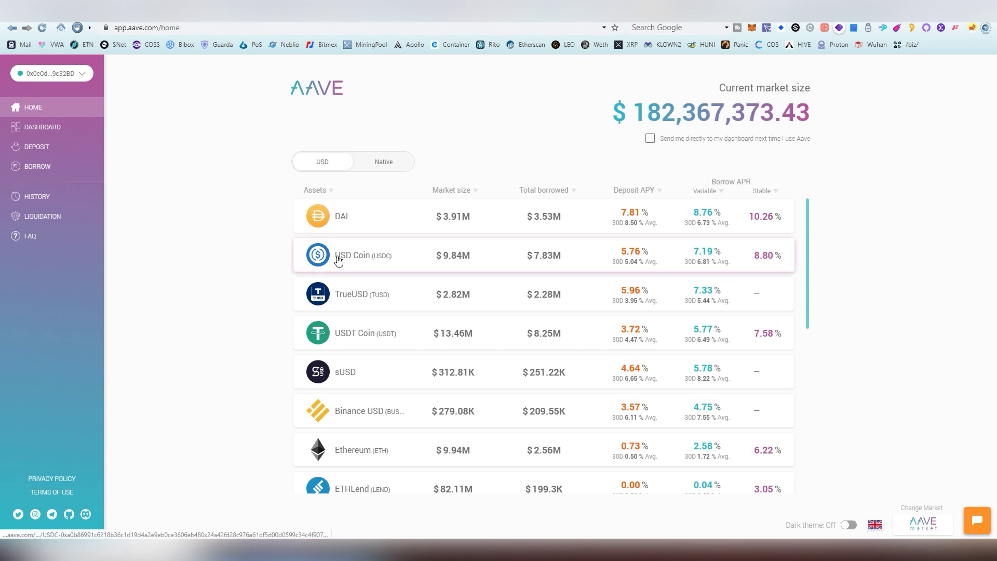
Scroll the market list down to 0x Coin, then return to the dashboard showing 4.18436 DAI deposited.
{"action": "scroll", "coordinate": [373, 273], "scroll_direction": "down", "scroll_amount": 2}
{"action": "scroll", "coordinate": [374, 273], "scroll_direction": "down", "scroll_amount": 1}
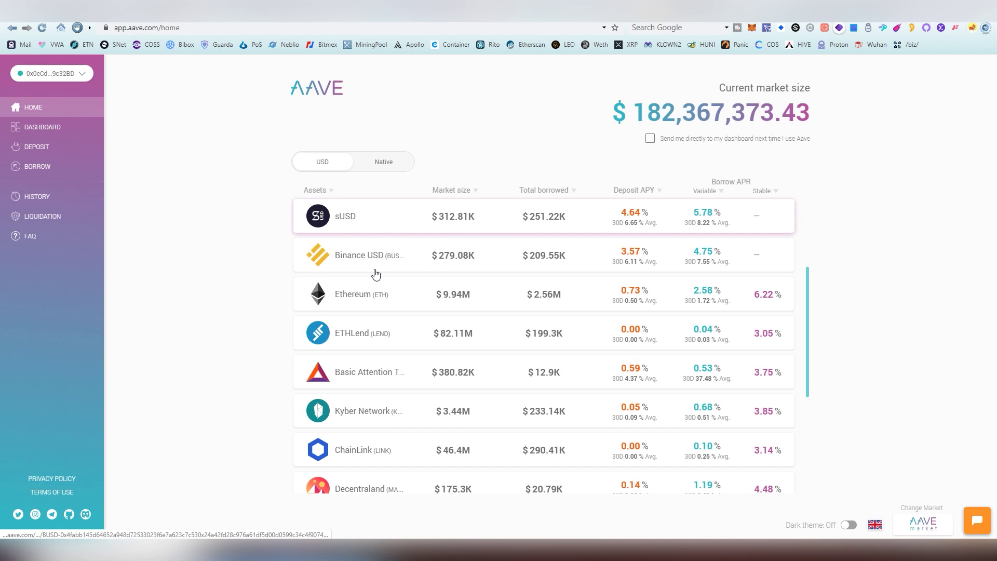
{"action": "scroll", "coordinate": [391, 288], "scroll_direction": "down", "scroll_amount": 1}
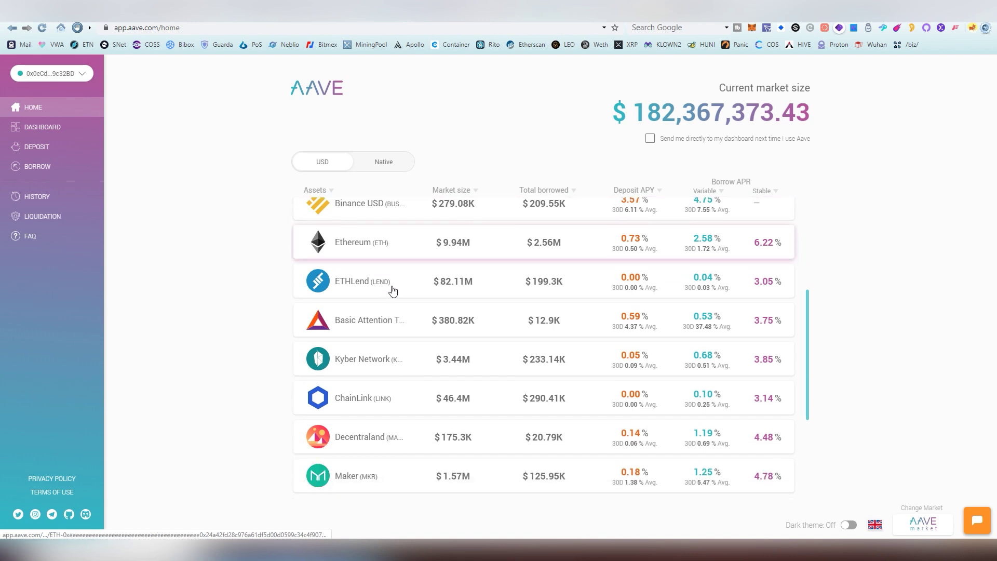
{"action": "scroll", "coordinate": [397, 285], "scroll_direction": "down", "scroll_amount": 1}
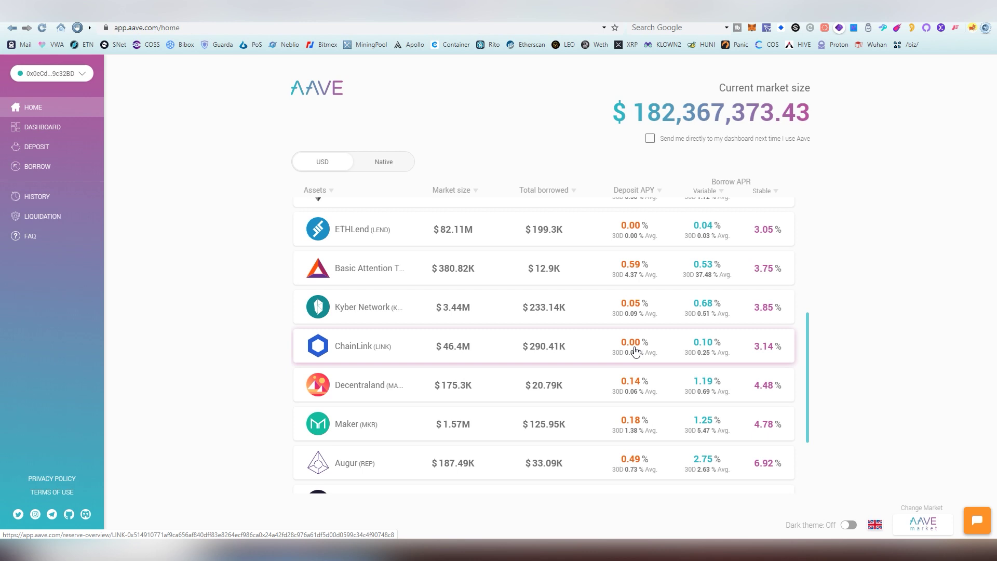
{"action": "scroll", "coordinate": [636, 351], "scroll_direction": "down", "scroll_amount": 1}
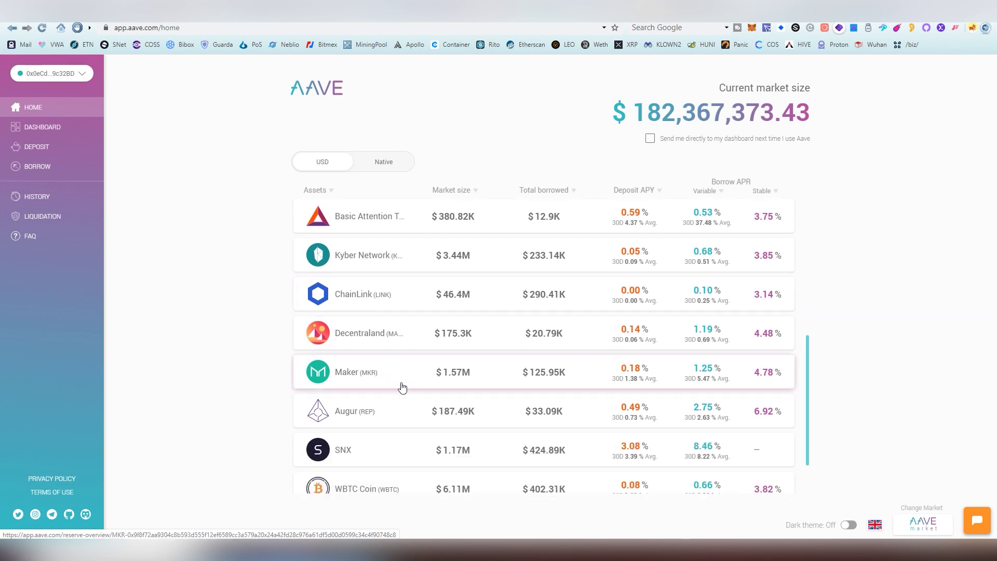
{"action": "scroll", "coordinate": [403, 387], "scroll_direction": "down", "scroll_amount": 1}
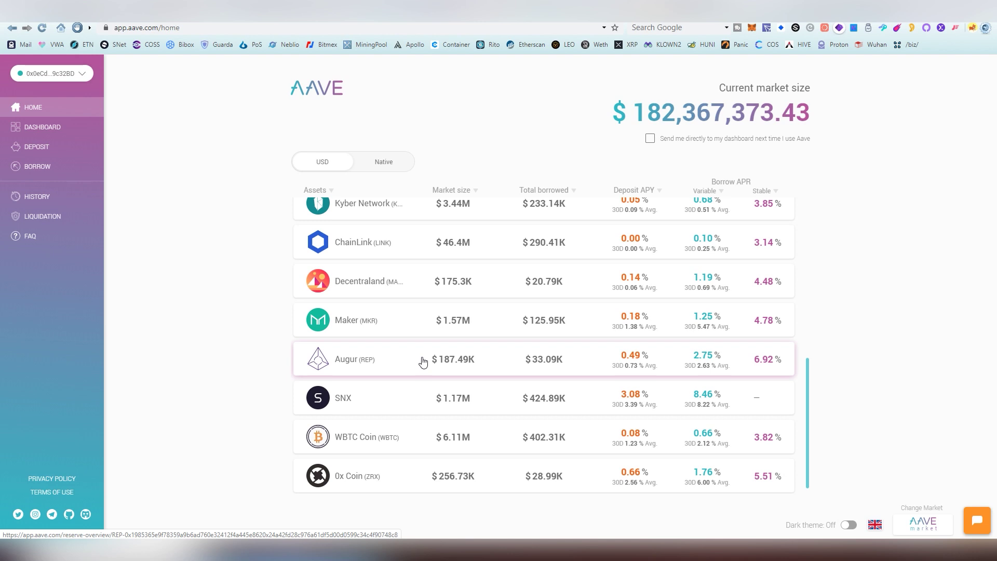
{"action": "scroll", "coordinate": [423, 362], "scroll_direction": "down", "scroll_amount": 1}
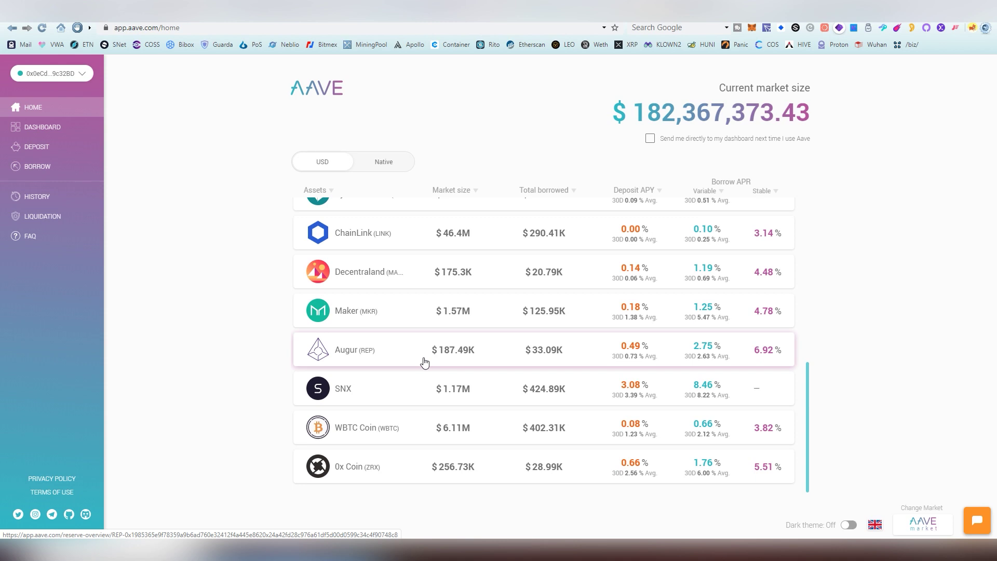
{"action": "left_click", "coordinate": [87, 121]}
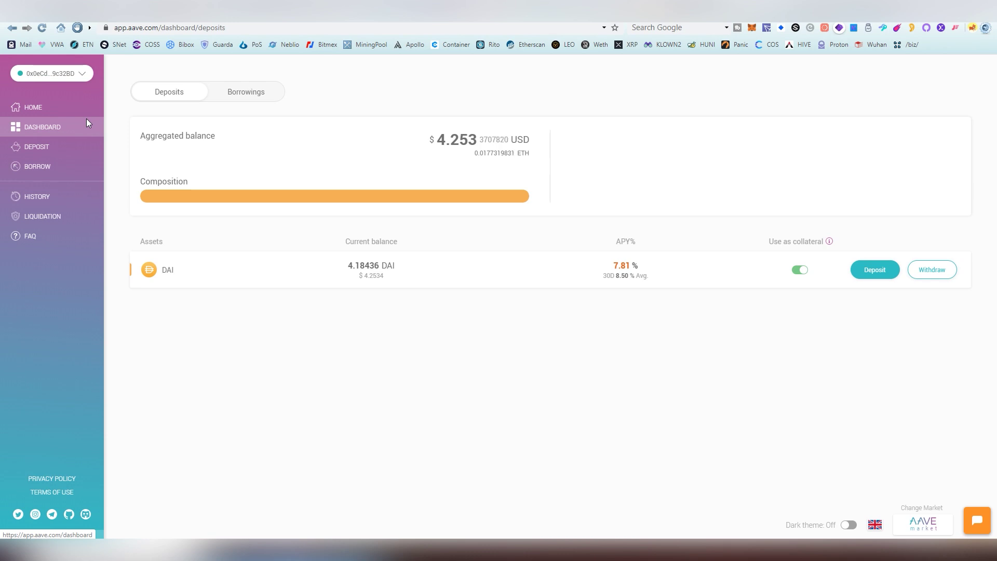
Show the ethgasstation.info tab with gas prices of 40 fast, 36 standard, 31 safe low Gwei.
{"action": "key", "text": "ctrl+Tab"}
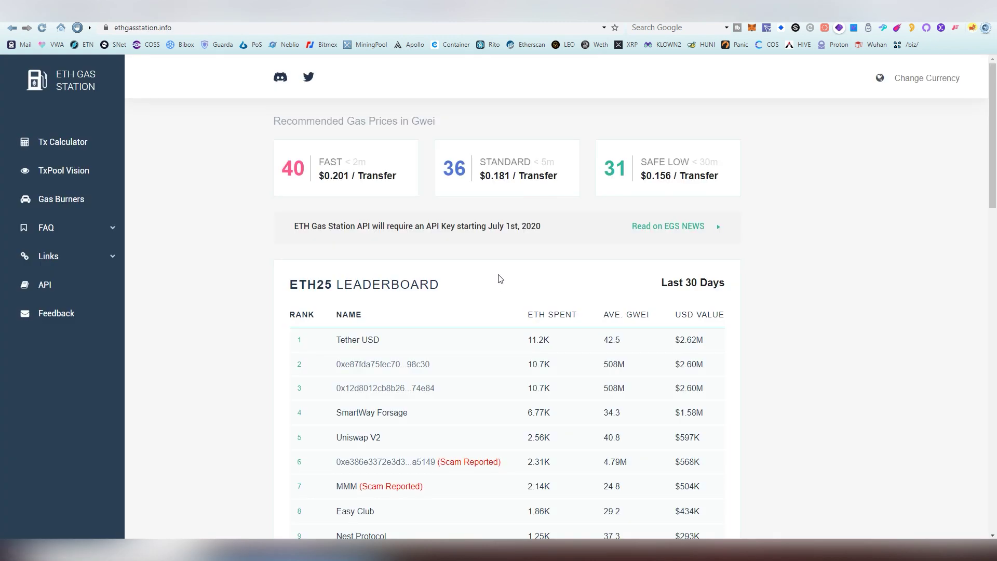